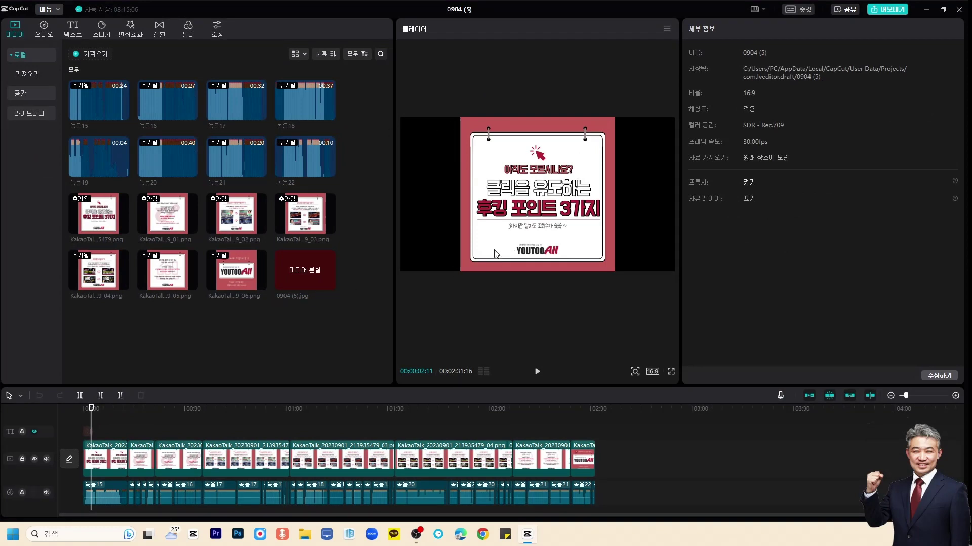
# Step: Play the finished 0904 (5) project from the beginning of its timeline and close it
pyautogui.moveTo(92, 408); pyautogui.dragTo(64, 403)
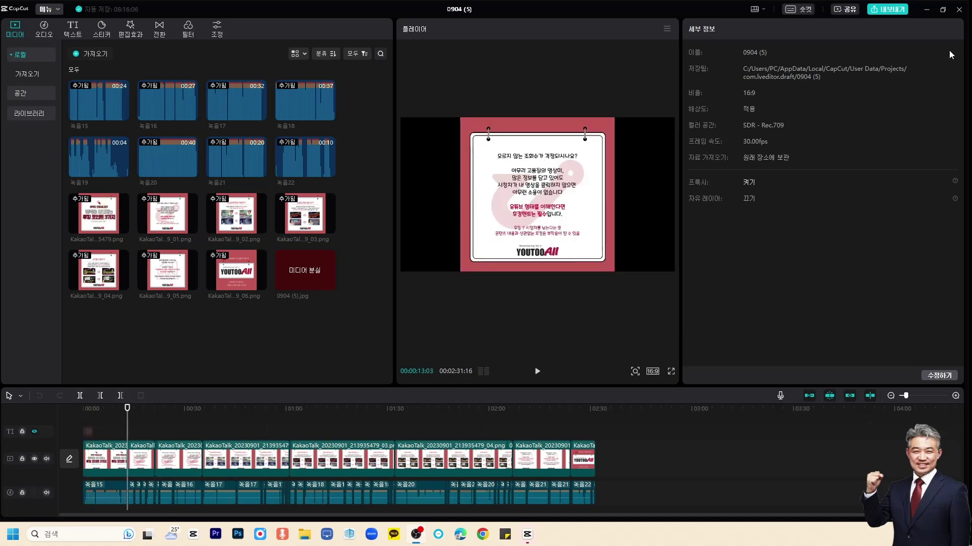
pyautogui.click(960, 9)
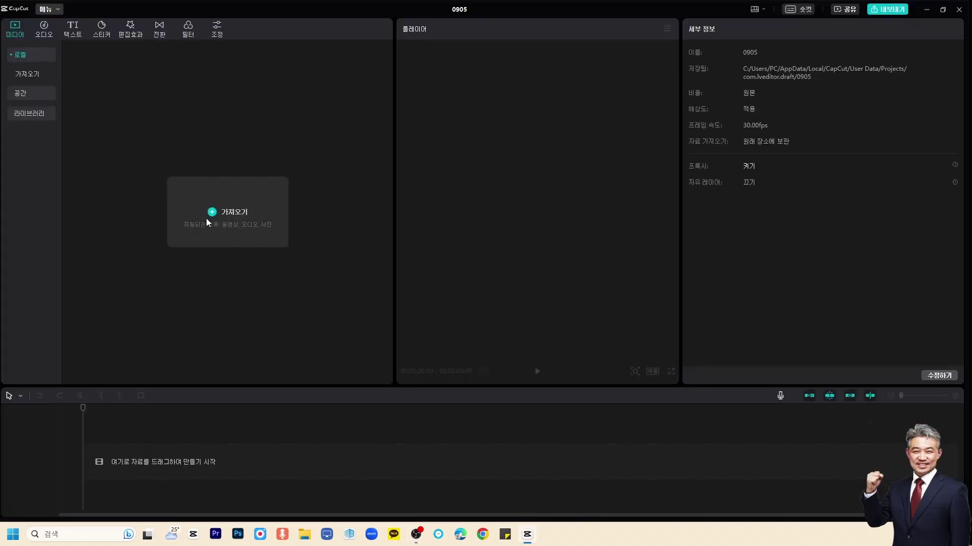
# Step: Import all eight KakaoTalk_20230818_185707004 images from the 오랜기간동안 유튜브운영하는방법 folder and place them in order on the main track
pyautogui.click(206, 219)
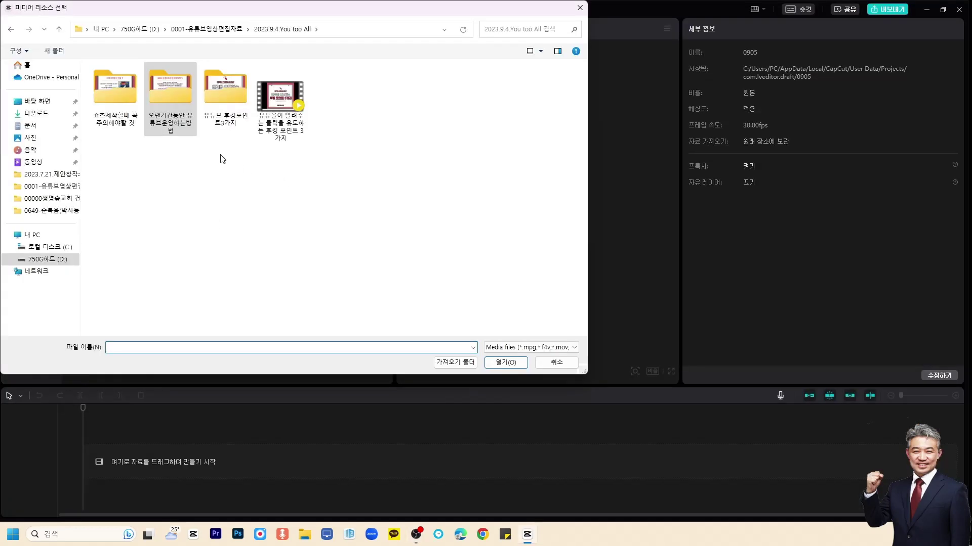
pyautogui.doubleClick(174, 100)
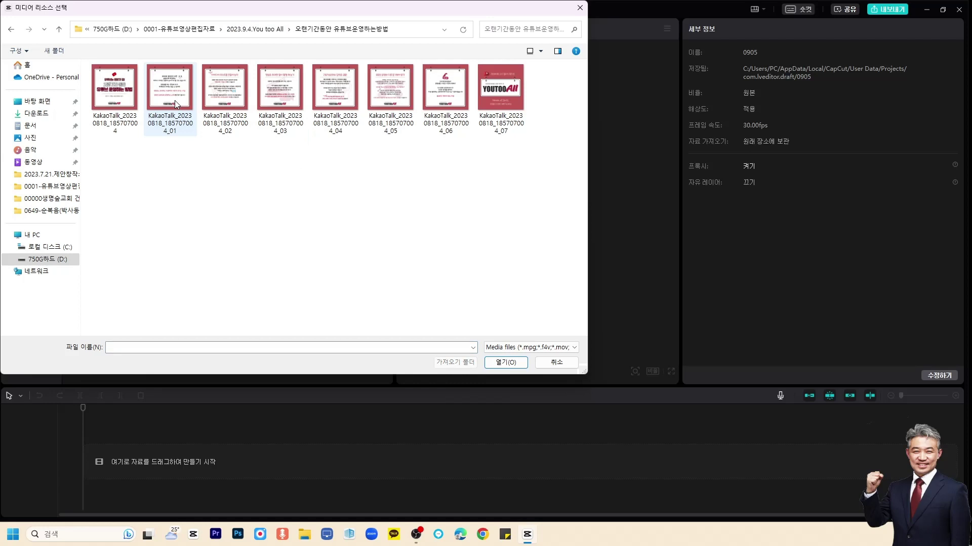
pyautogui.moveTo(537, 158); pyautogui.dragTo(129, 64)
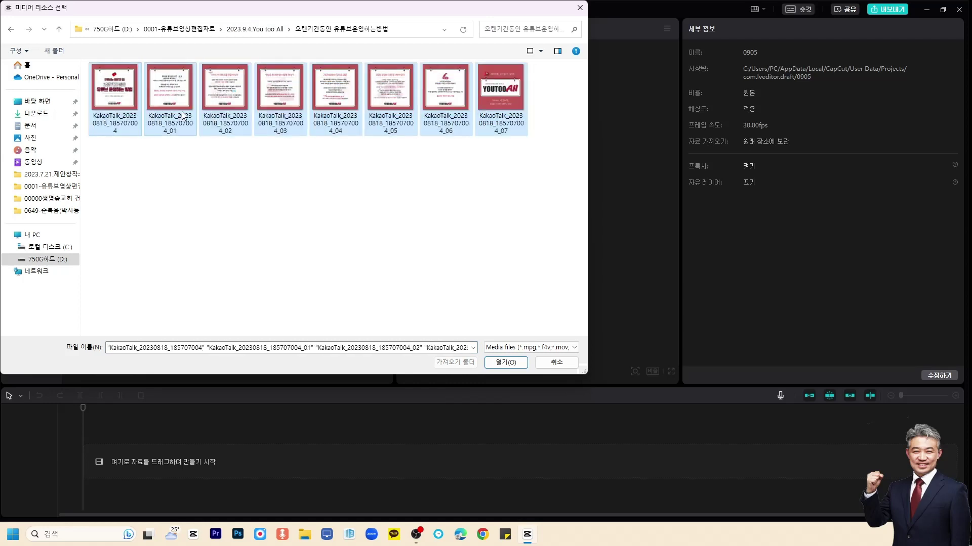
pyautogui.click(506, 363)
pyautogui.moveTo(101, 157); pyautogui.dragTo(96, 456)
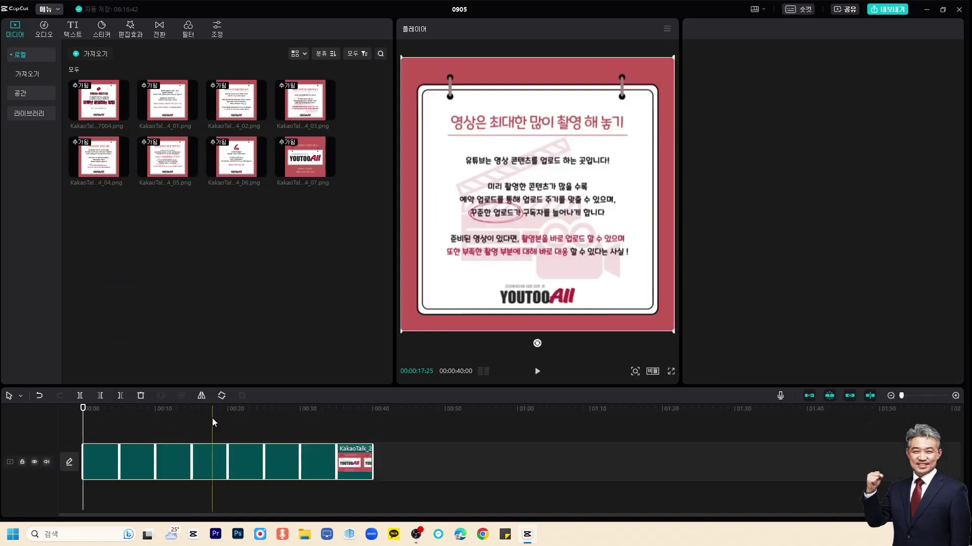
# Step: Try the 16:9 and 9:16 aspect ratios for the project, and return it to the original ratio
pyautogui.click(651, 372)
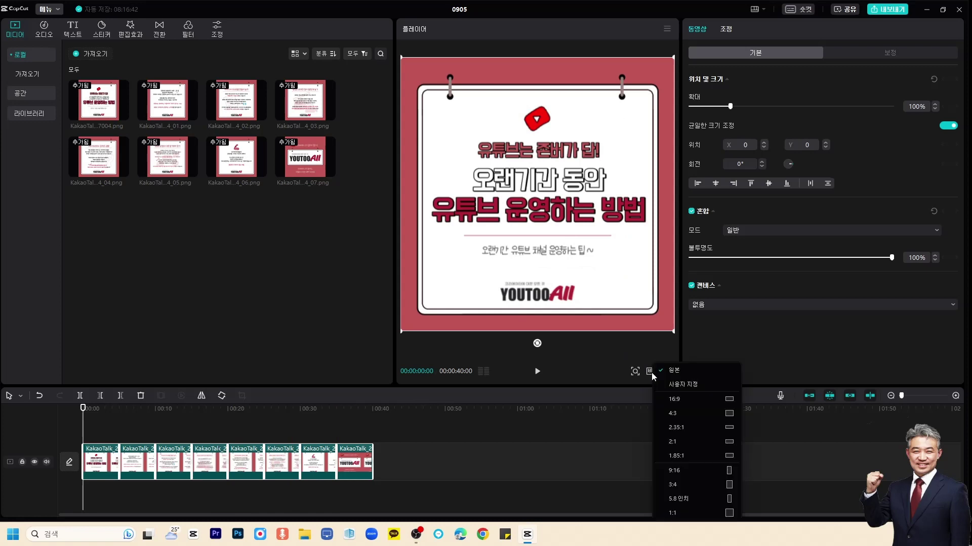
pyautogui.click(680, 404)
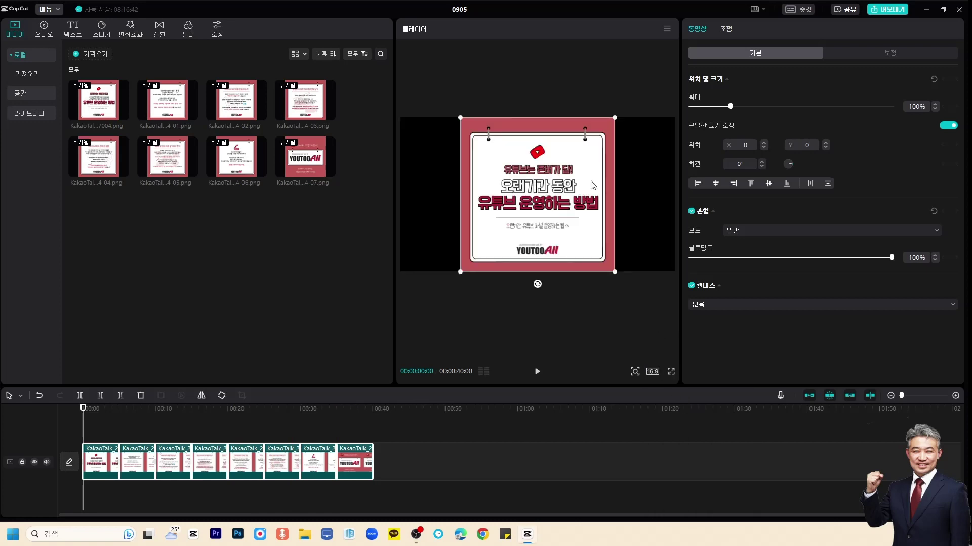
pyautogui.click(651, 372)
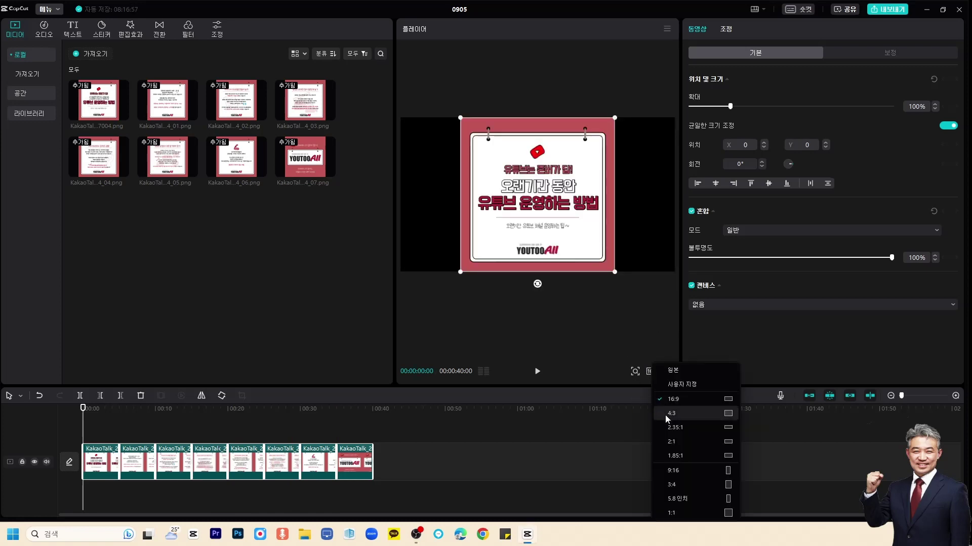
pyautogui.click(678, 470)
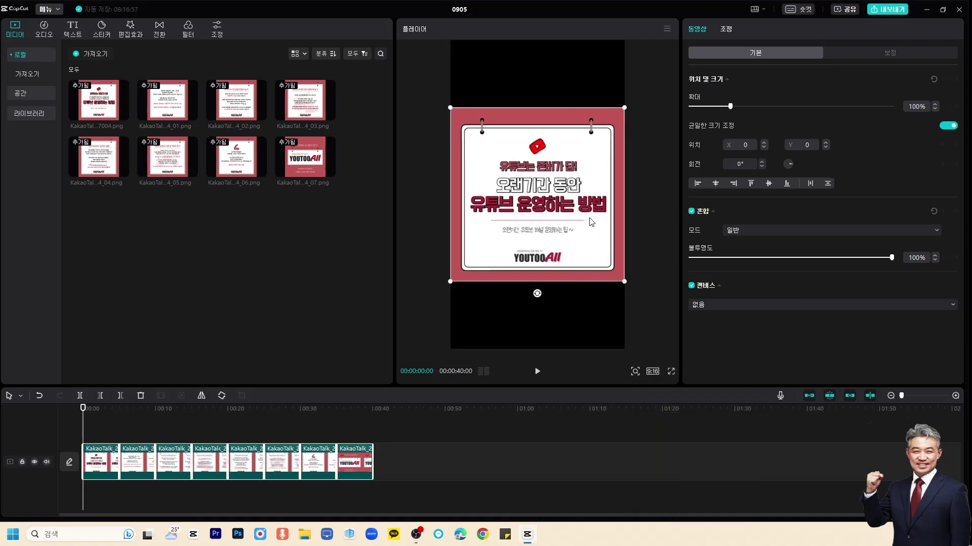
pyautogui.click(653, 372)
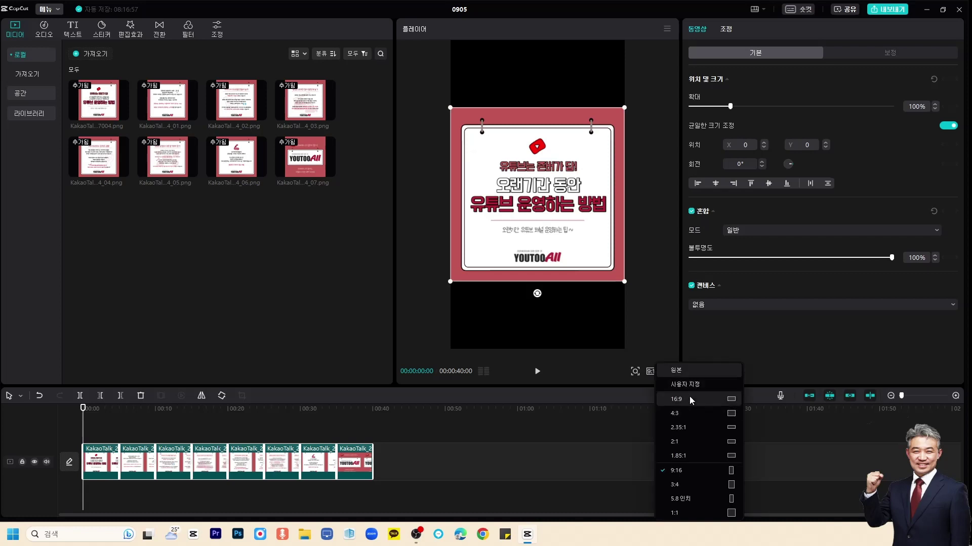
pyautogui.click(676, 370)
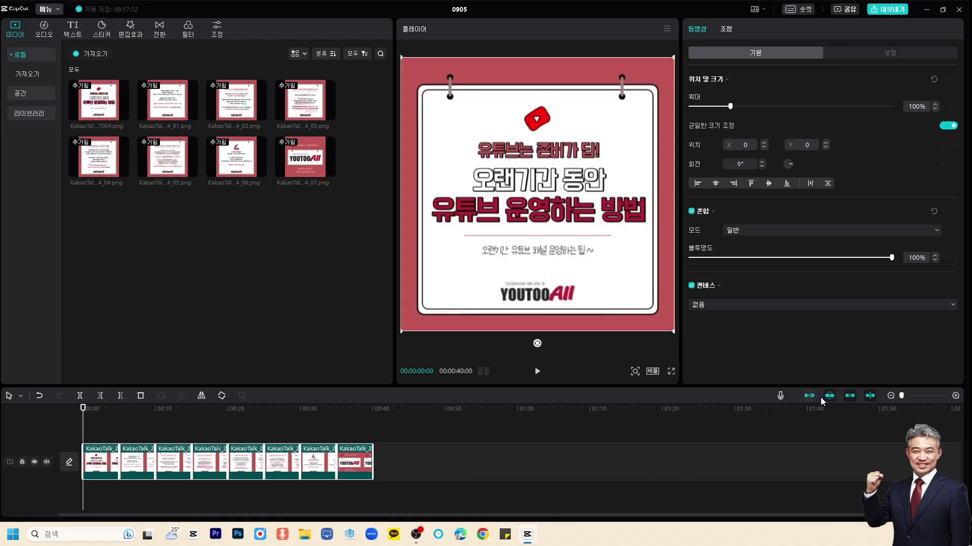
# Step: Record a voice-over of about 9 seconds from the start of the timeline and close the recorder
pyautogui.click(780, 396)
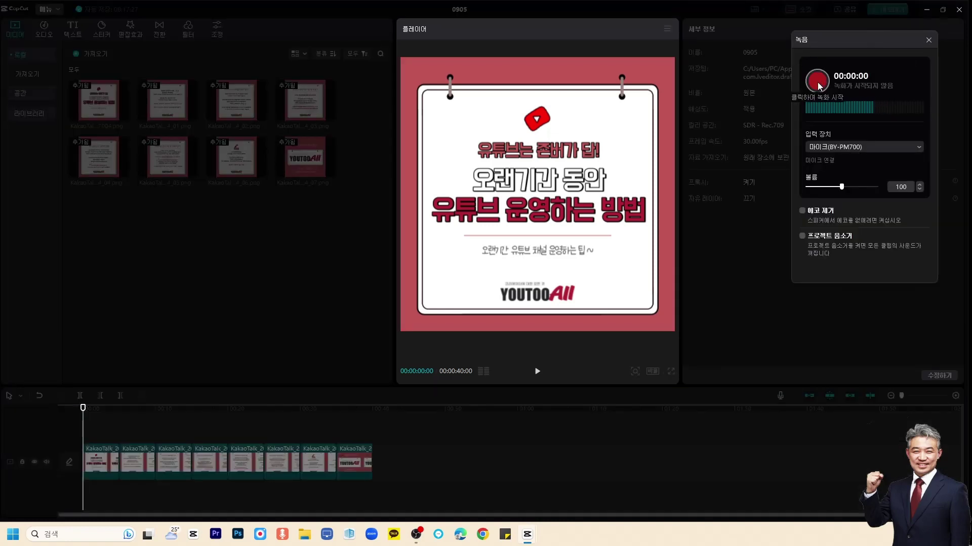
pyautogui.click(817, 82)
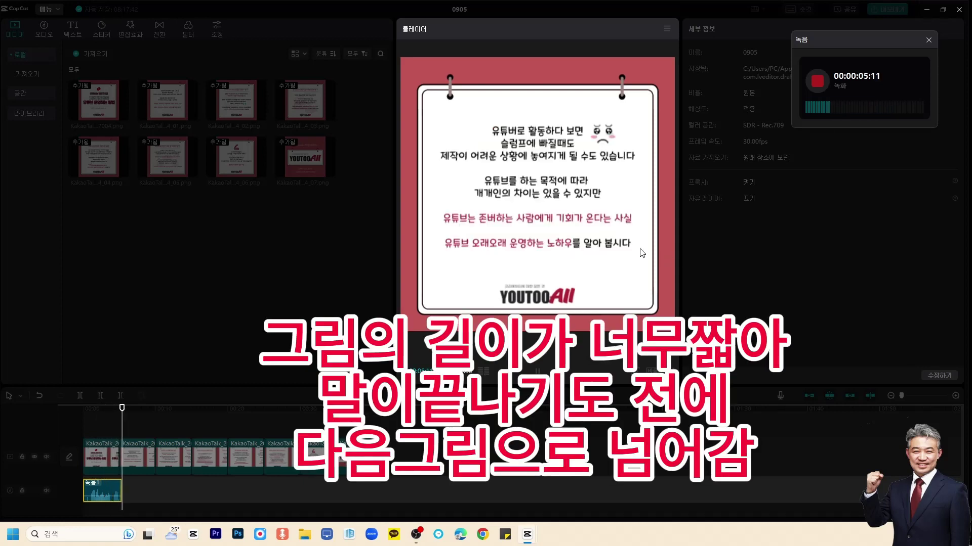
pyautogui.press('space')
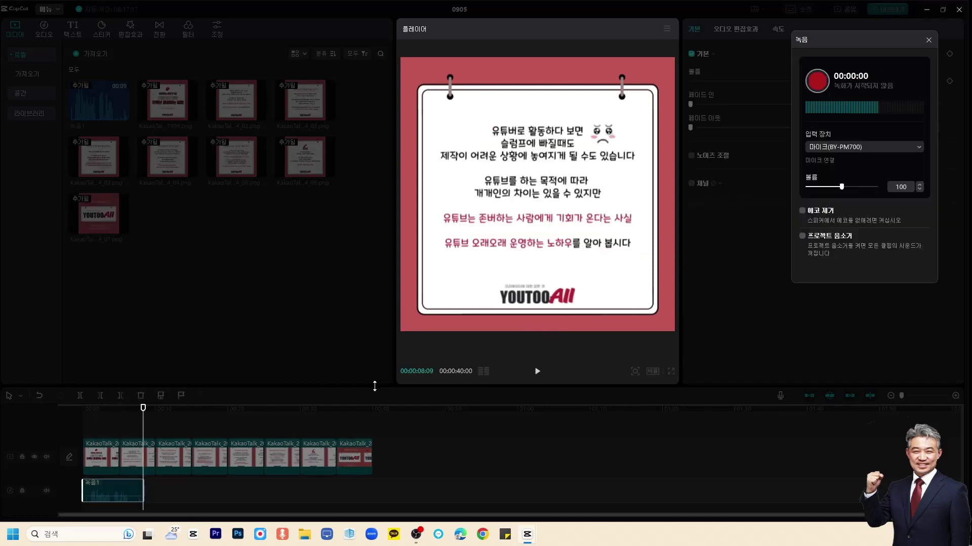
pyautogui.click(105, 432)
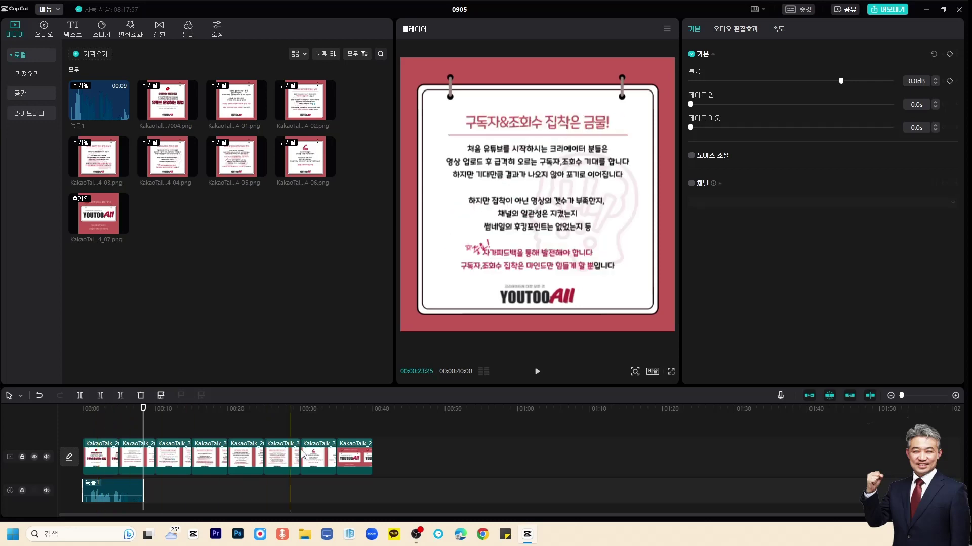
# Step: Turn off the main track magnet so the image clips can be separated on the timeline
pyautogui.click(397, 465)
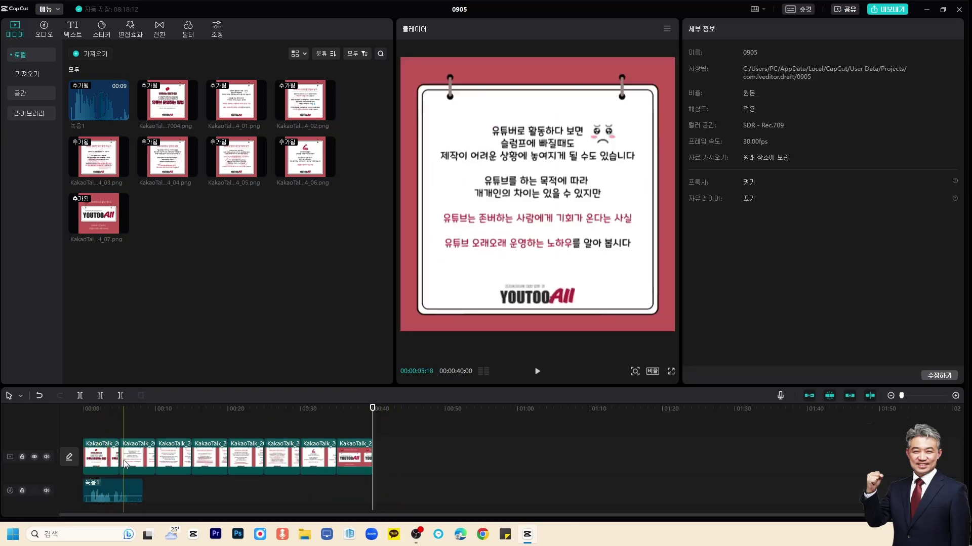
pyautogui.click(122, 458)
pyautogui.moveTo(121, 459); pyautogui.dragTo(491, 447)
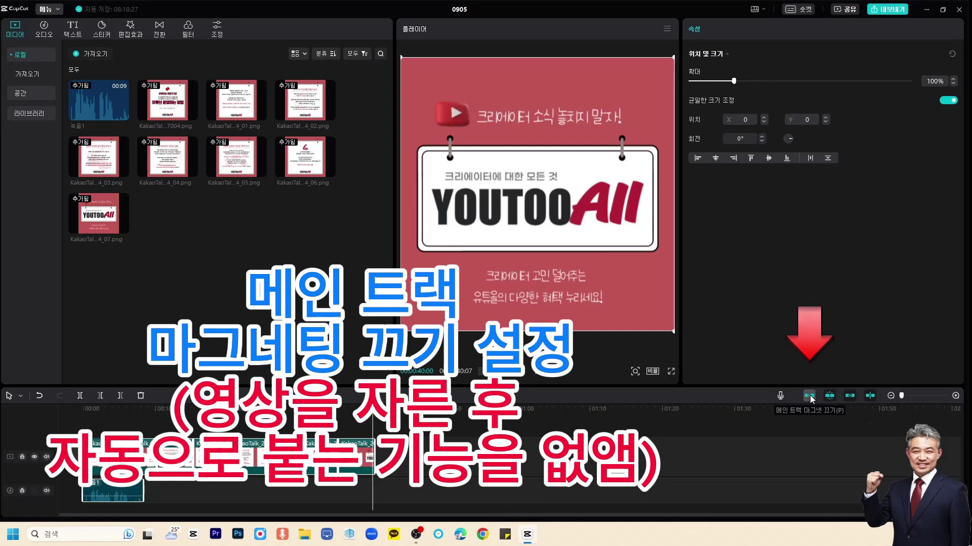
pyautogui.click(809, 396)
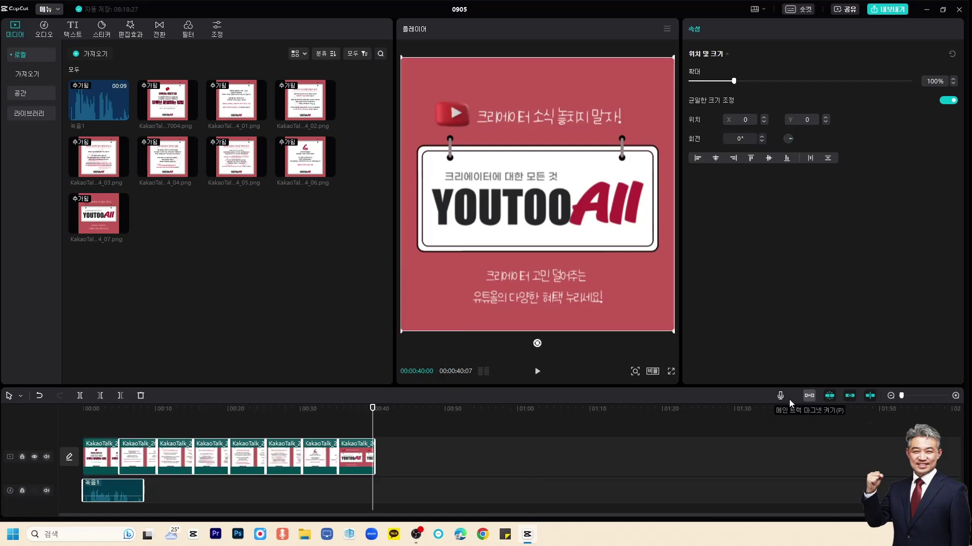
pyautogui.click(442, 459)
# Step: Move the seven clips after the first one to about 01:06 and extend the first image clip to about 45 seconds
pyautogui.click(134, 456)
pyautogui.moveTo(134, 456); pyautogui.dragTo(412, 454)
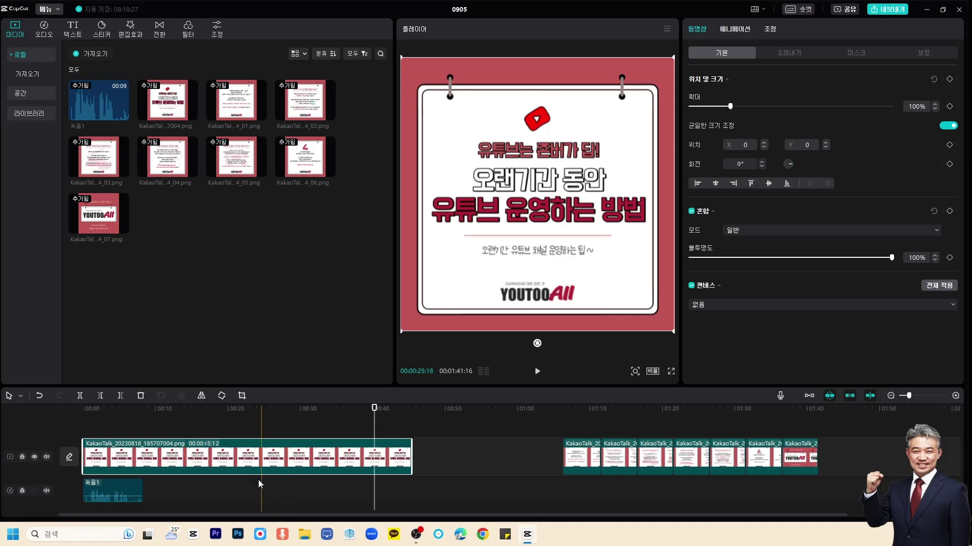
# Step: Delete the 녹음1 recording from both the timeline and the media library
pyautogui.click(108, 494)
pyautogui.press('Delete')
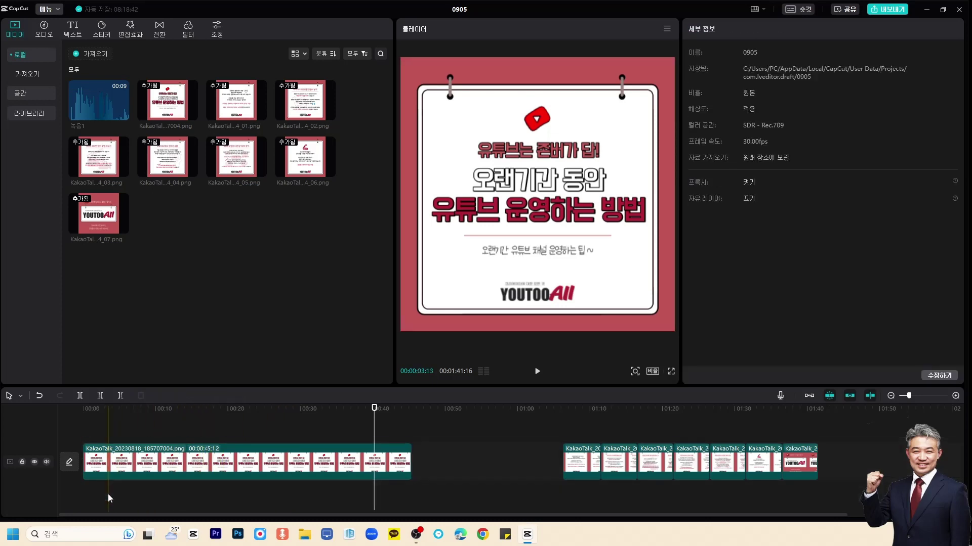
pyautogui.click(96, 94)
pyautogui.press('Delete')
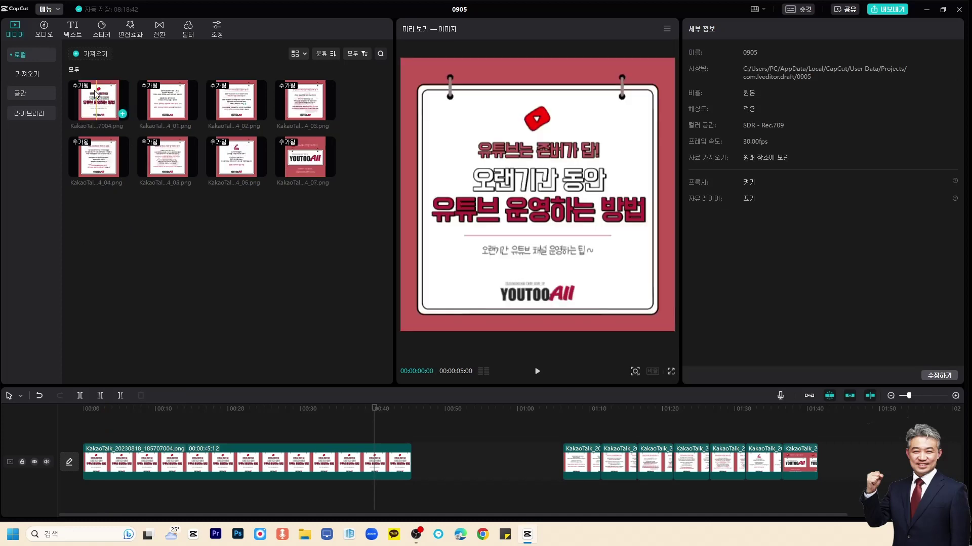
# Step: Record a voice-over of about 14 seconds for the first image from the start of the timeline, and close the recorder
pyautogui.moveTo(346, 408); pyautogui.dragTo(11, 404)
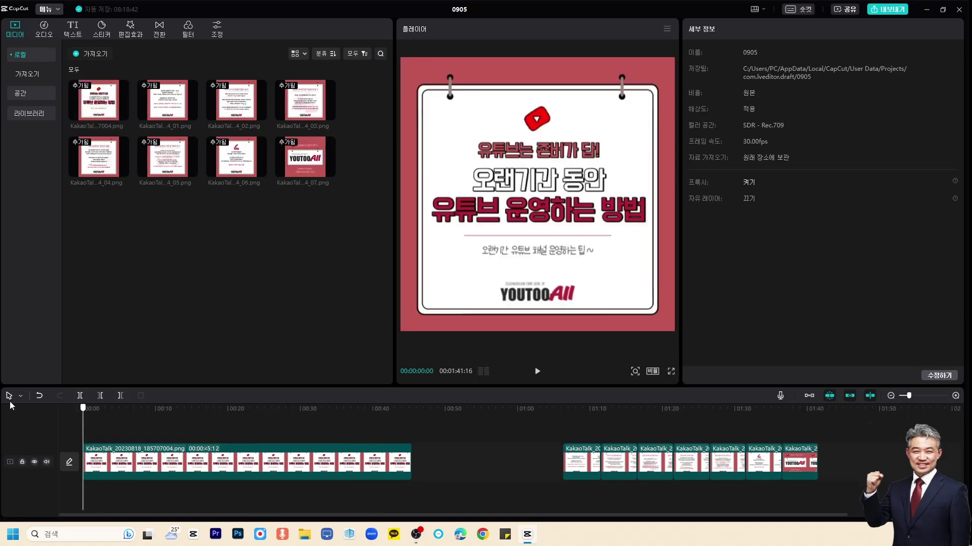
pyautogui.click(781, 395)
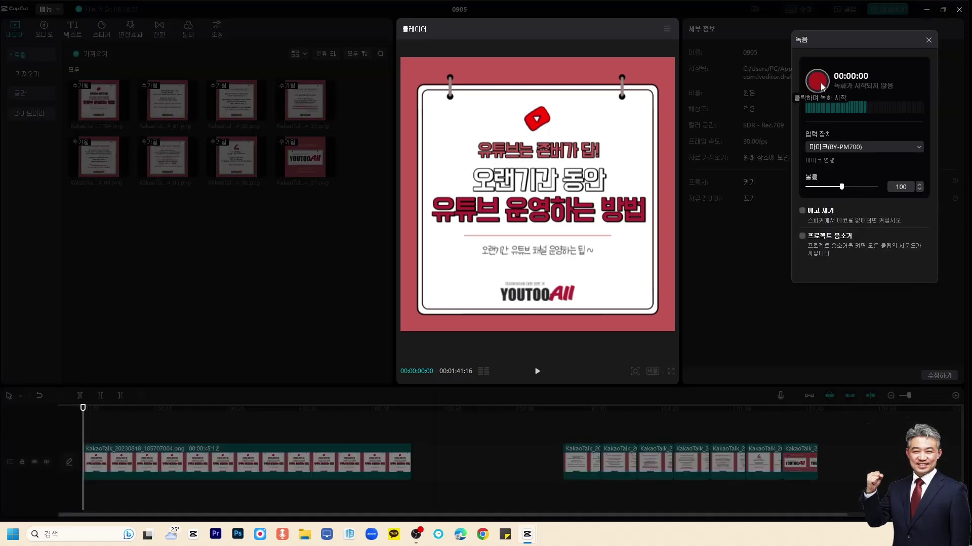
pyautogui.click(817, 81)
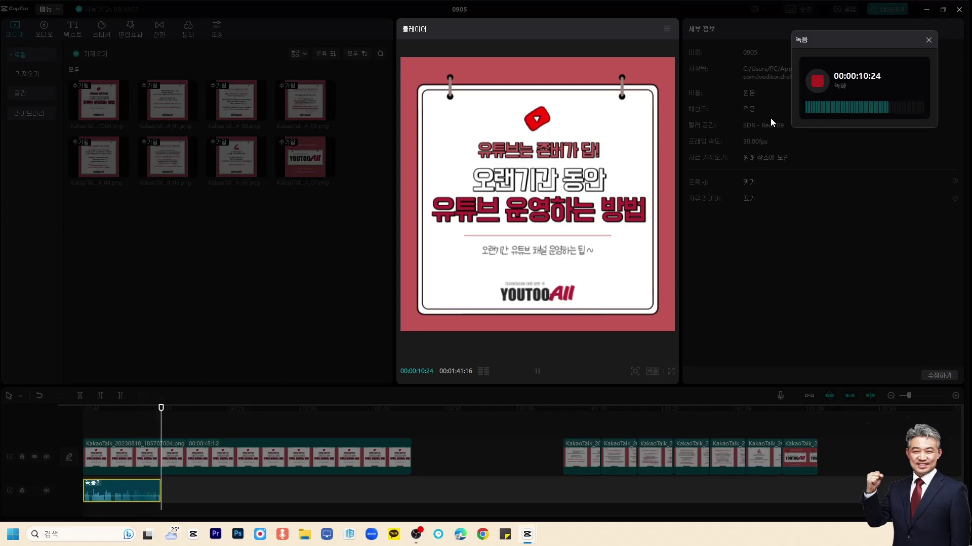
pyautogui.click(817, 85)
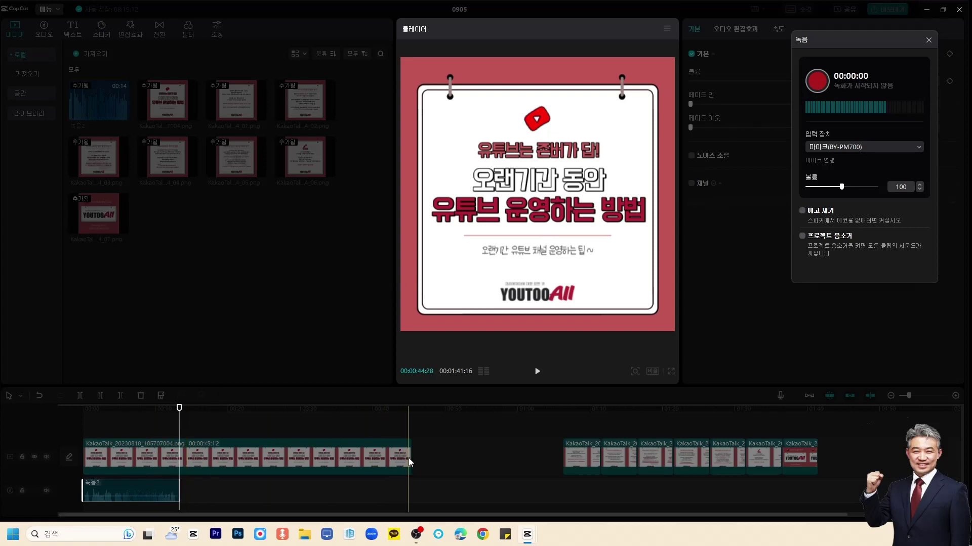
pyautogui.click(928, 40)
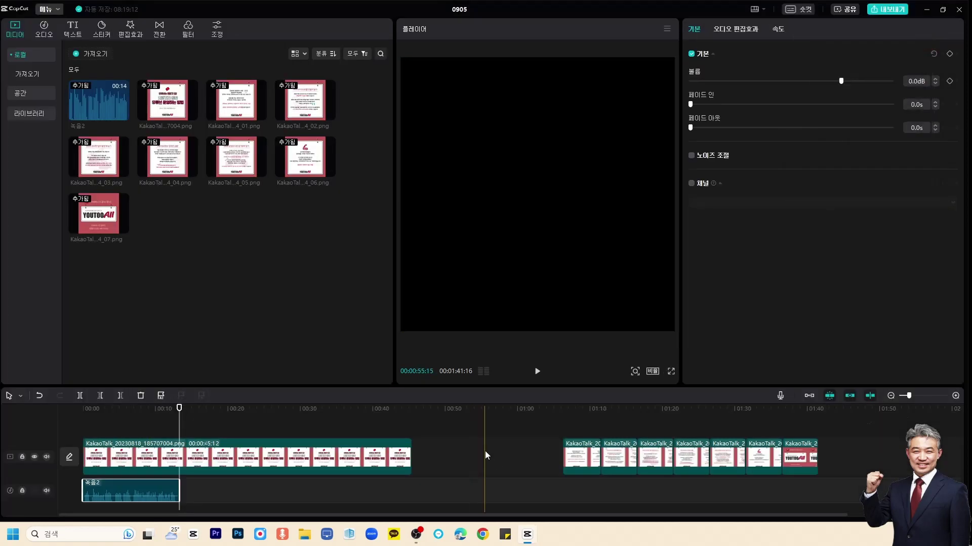
# Step: Trim the first image clip to the end of its narration, and place the second clip directly after it, extended to about 49 seconds
pyautogui.moveTo(410, 457); pyautogui.dragTo(179, 457)
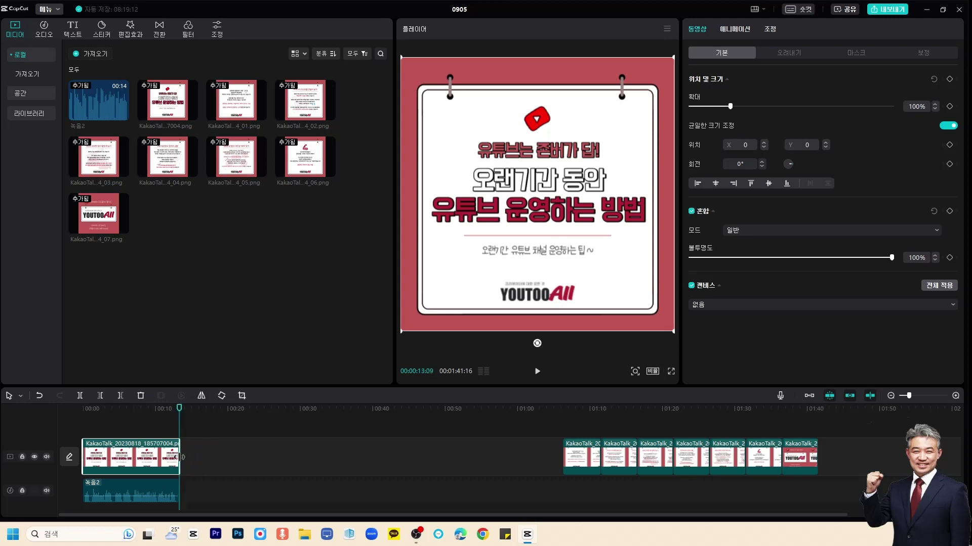
pyautogui.moveTo(582, 462); pyautogui.dragTo(537, 461)
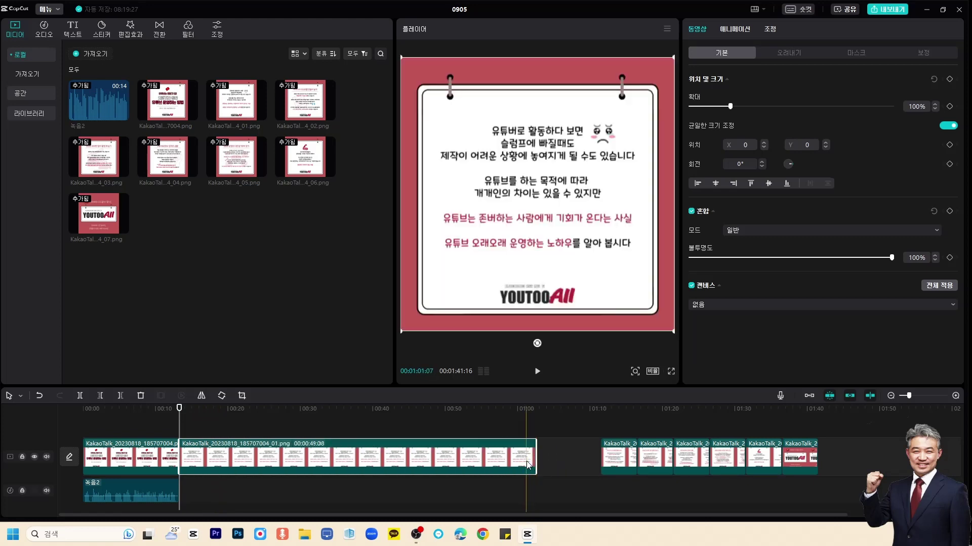
# Step: Record a voice-over of about 21 seconds for the second image from where its clip begins, and close the recorder
pyautogui.click(781, 396)
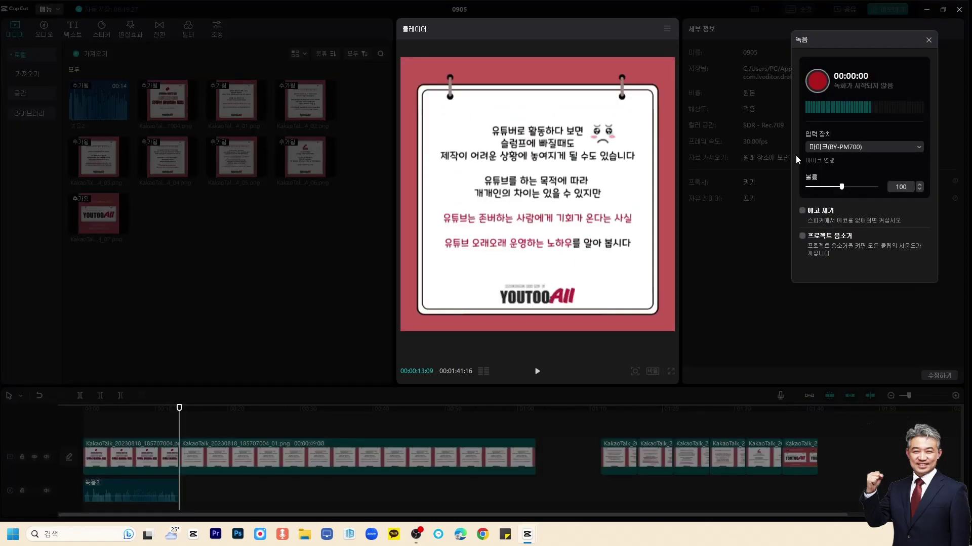
pyautogui.click(812, 80)
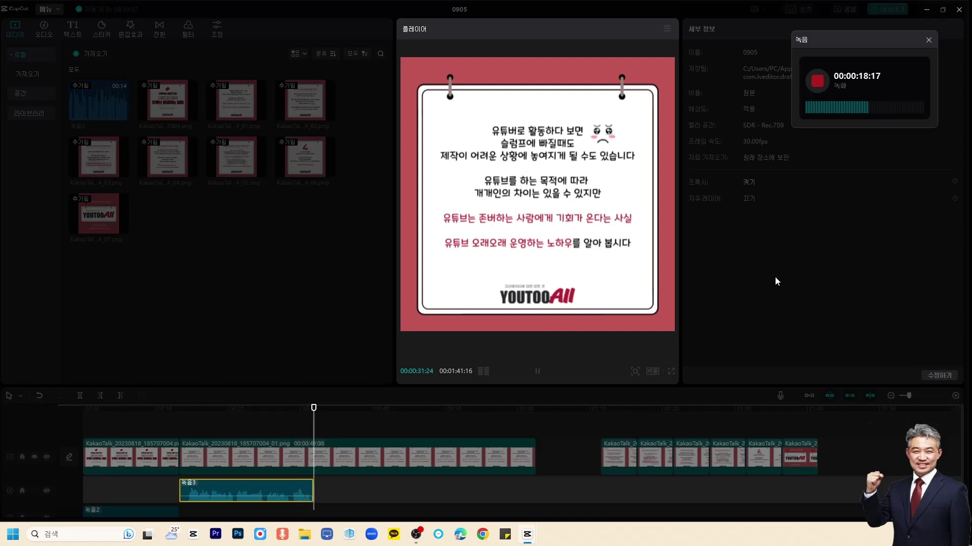
pyautogui.press('space')
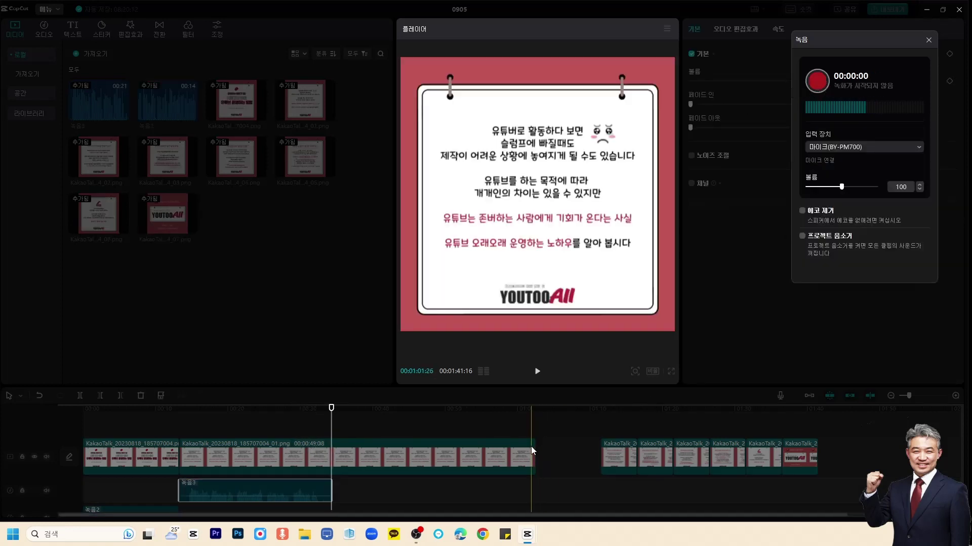
pyautogui.click(928, 40)
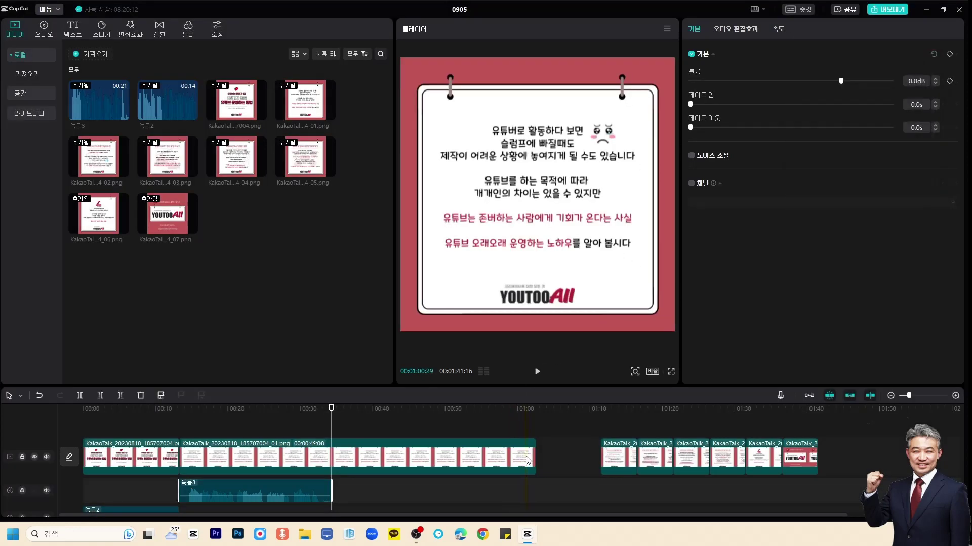
# Step: Trim the second image clip to 21 seconds to match its narration, and delete the six remaining image clips from the timeline
pyautogui.moveTo(534, 458); pyautogui.dragTo(332, 456)
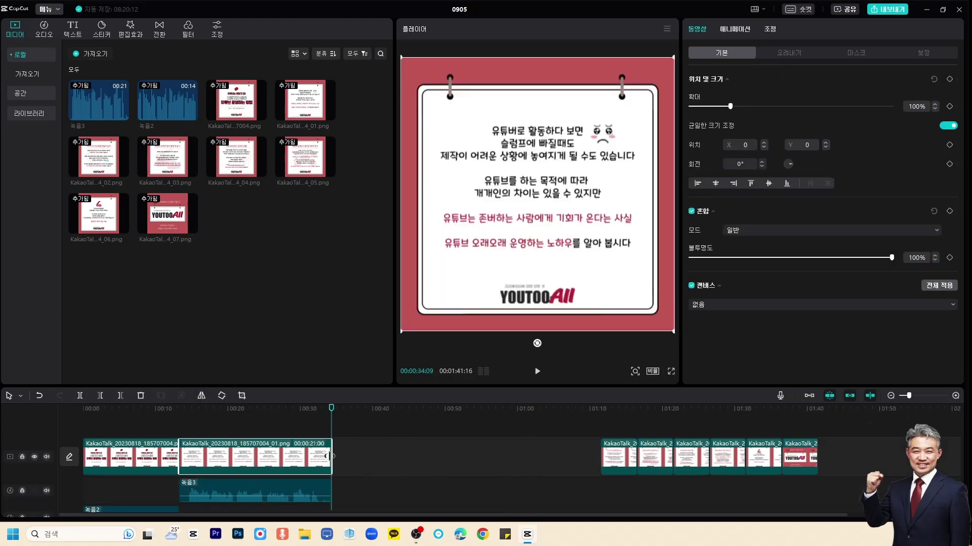
pyautogui.moveTo(835, 432); pyautogui.dragTo(594, 444)
pyautogui.press('Delete')
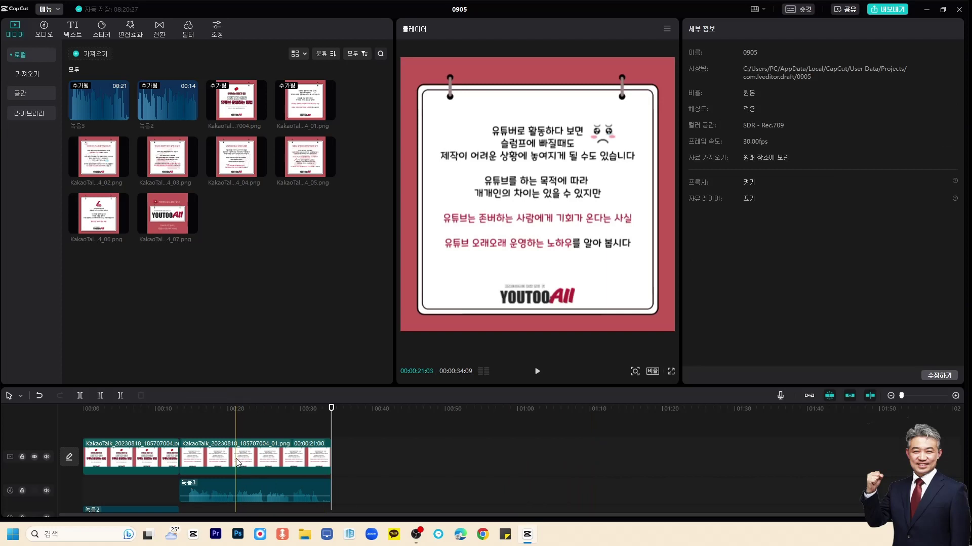
# Step: Play back the timeline from the start to check both image clips against their narrations, and stop partway through the second clip
pyautogui.moveTo(298, 408); pyautogui.dragTo(34, 407)
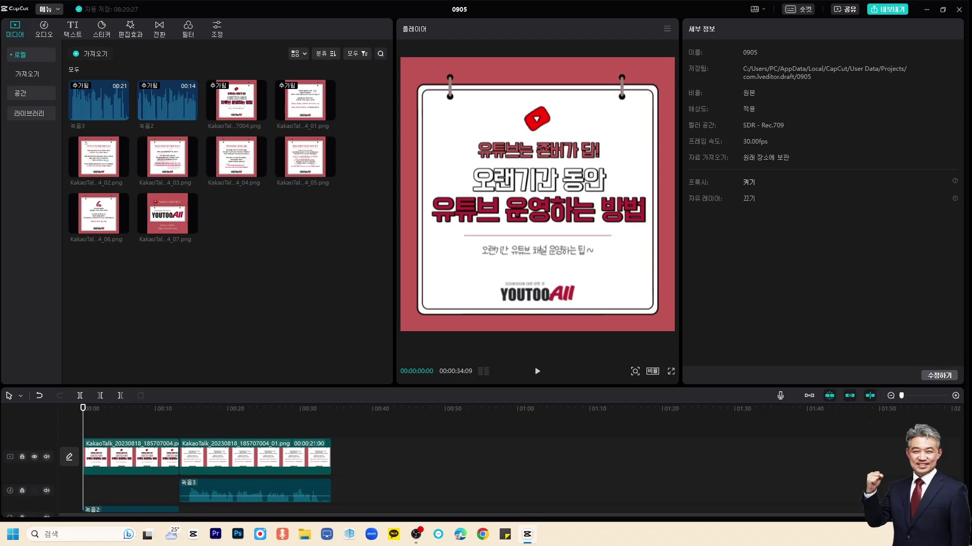
pyautogui.press('space')
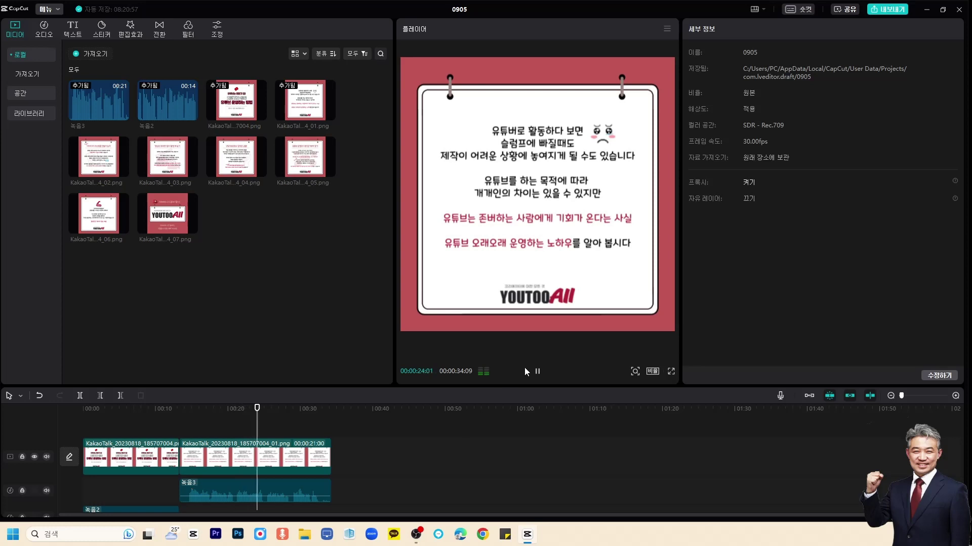
pyautogui.click(538, 371)
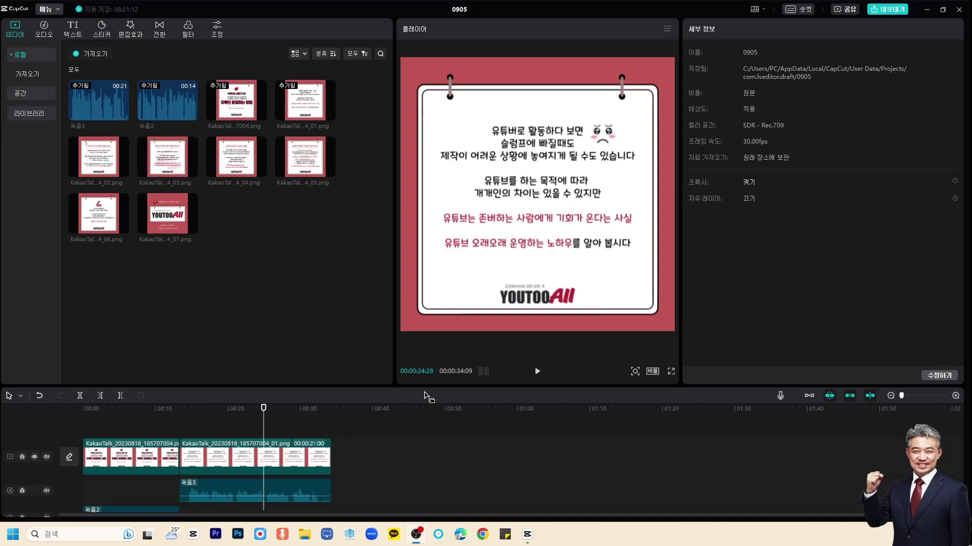
# Step: Enlarge the timeline area and move the first narration onto the same audio track as the second, directly in front of it
pyautogui.moveTo(424, 386); pyautogui.dragTo(424, 312)
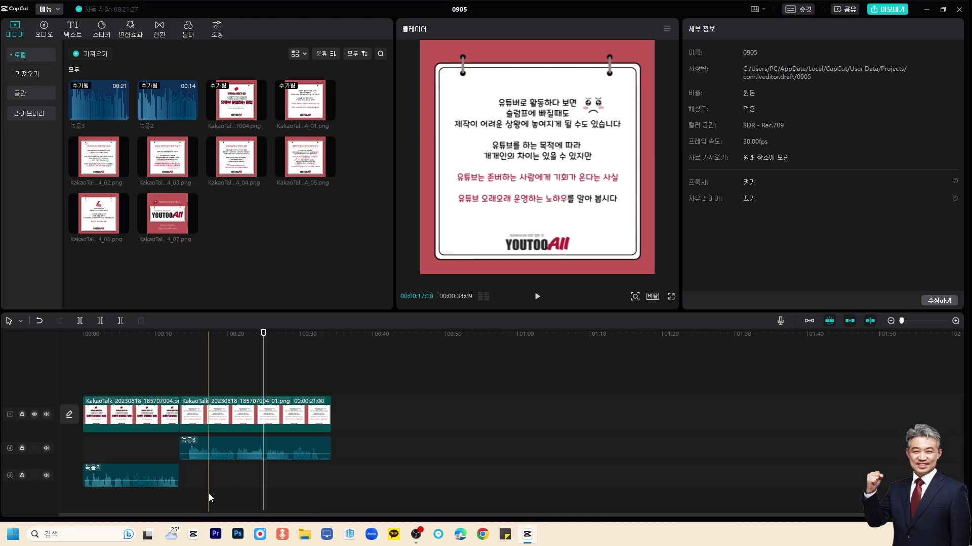
pyautogui.moveTo(140, 470); pyautogui.dragTo(141, 442)
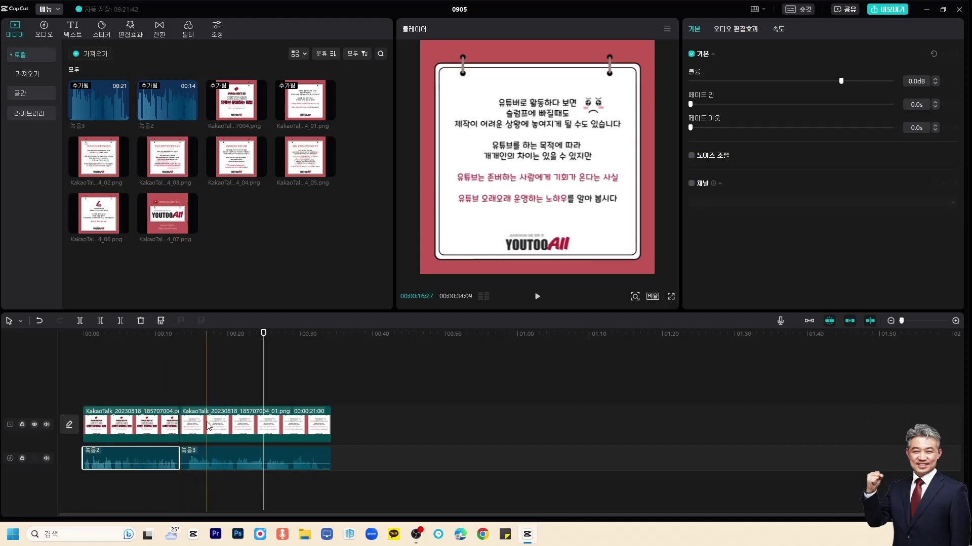
# Step: Split off and delete the silent tail of the first narration, and move the second narration directly against its new end
pyautogui.scroll(3, 208, 430)
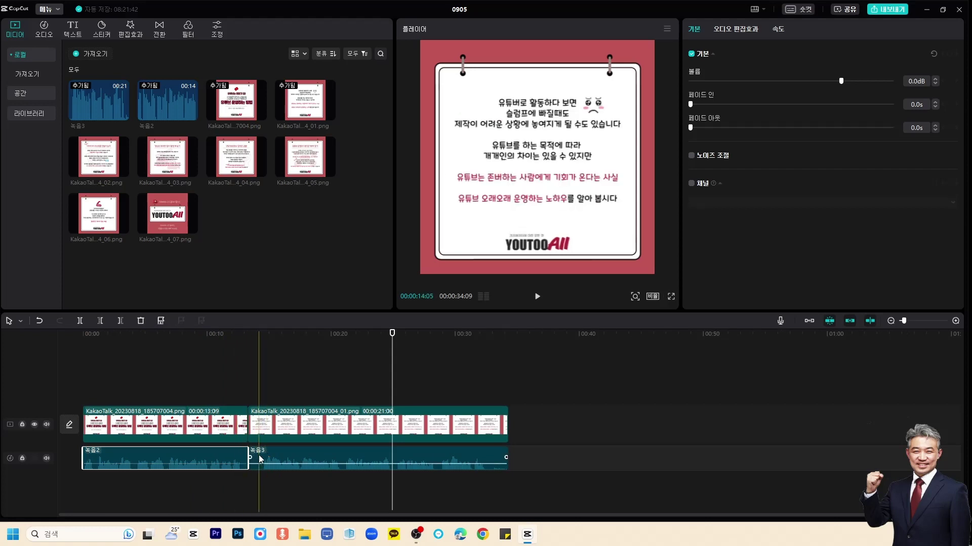
pyautogui.scroll(2, 260, 458)
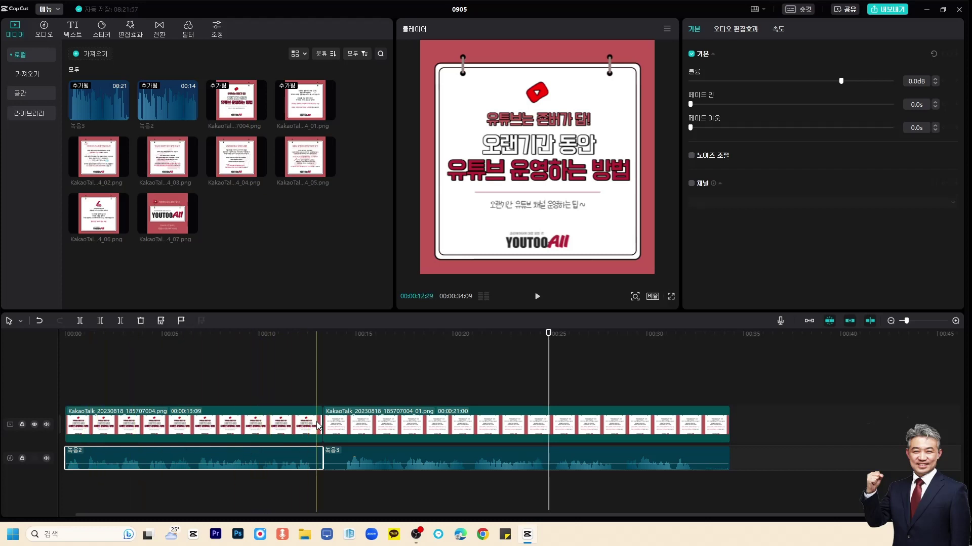
pyautogui.scroll(1, 303, 418)
pyautogui.hotkey('ctrl', 'b')
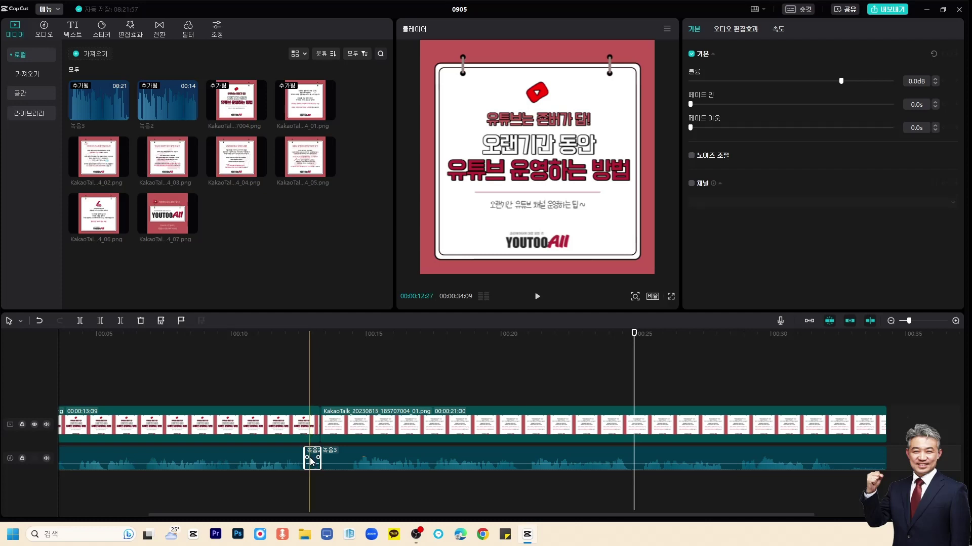
pyautogui.press('Delete')
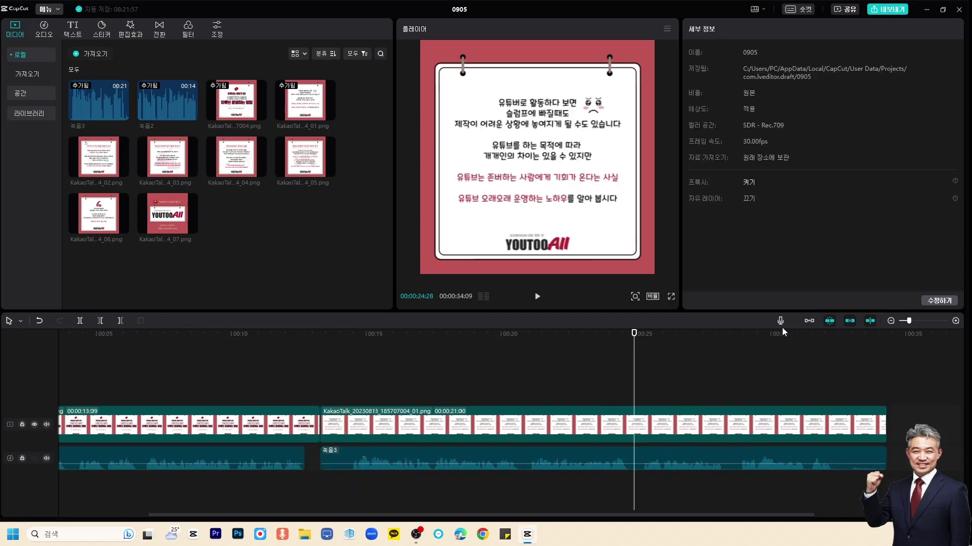
pyautogui.click(361, 458)
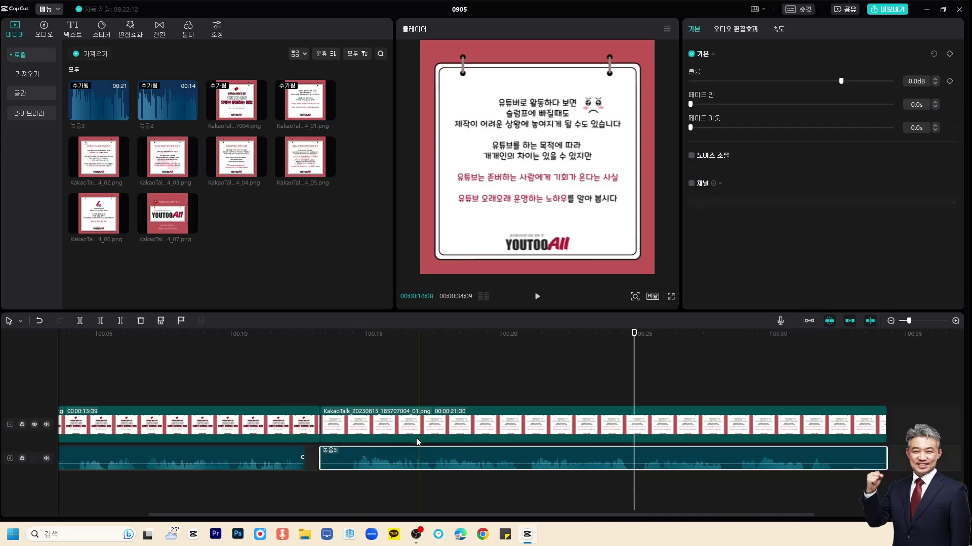
pyautogui.moveTo(344, 451); pyautogui.dragTo(332, 452)
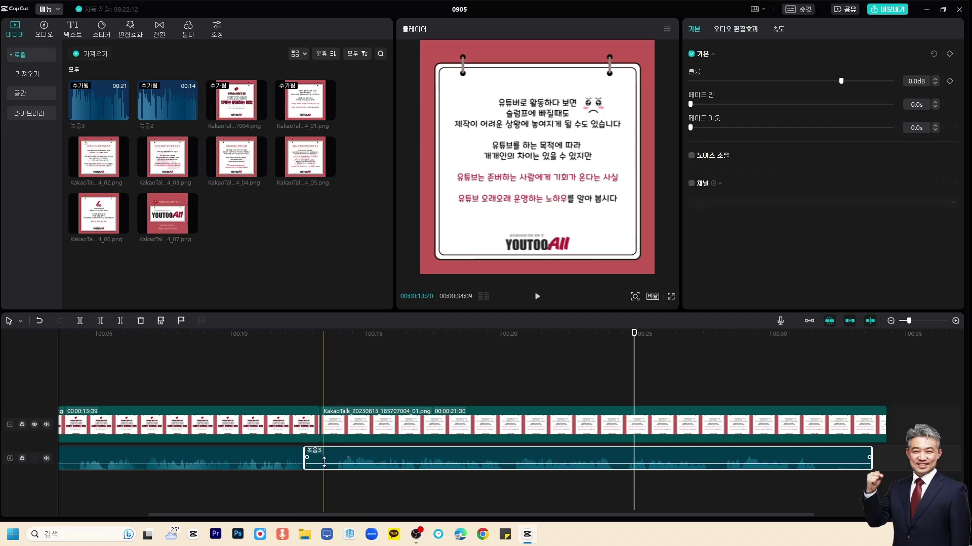
# Step: Trim the first image clip to 00:00:12:22 to match its narration, and move the second image clip directly against it
pyautogui.click(318, 430)
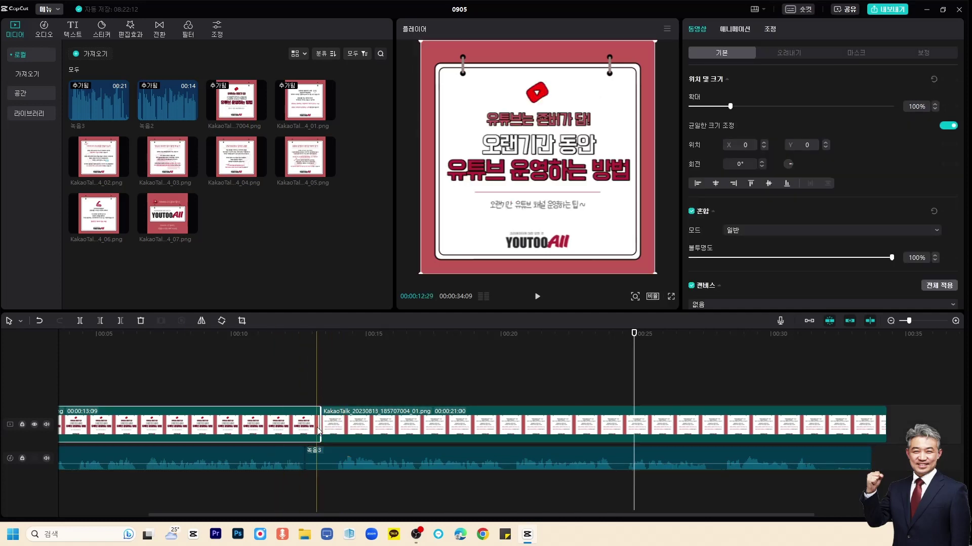
pyautogui.moveTo(317, 430); pyautogui.dragTo(304, 427)
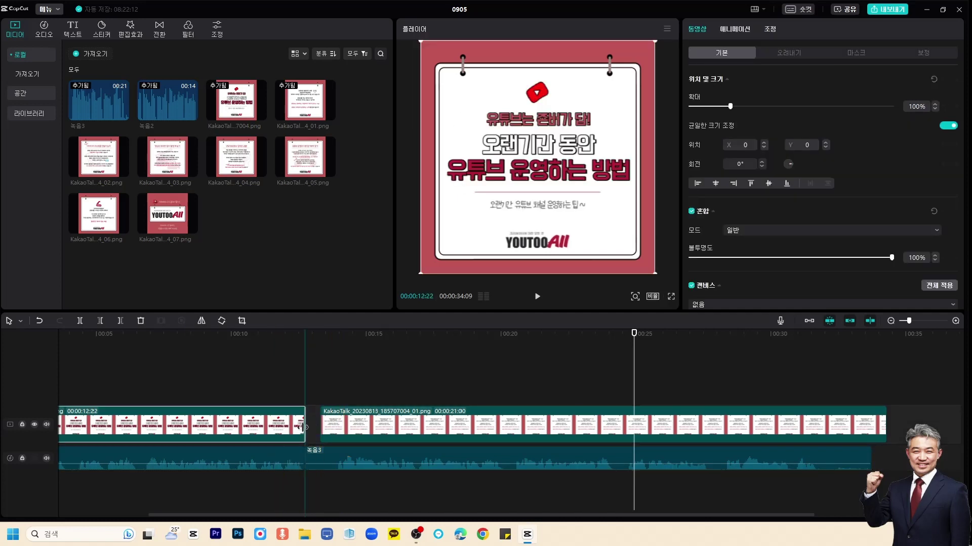
pyautogui.moveTo(363, 437); pyautogui.dragTo(351, 427)
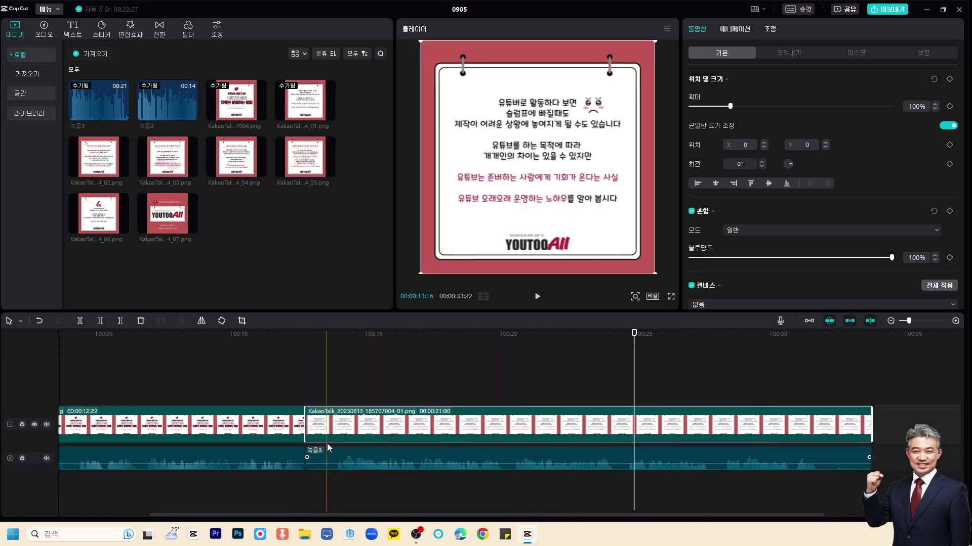
# Step: Split off and delete the silent start of the second narration, and move the remainder directly against the first narration
pyautogui.click(377, 455)
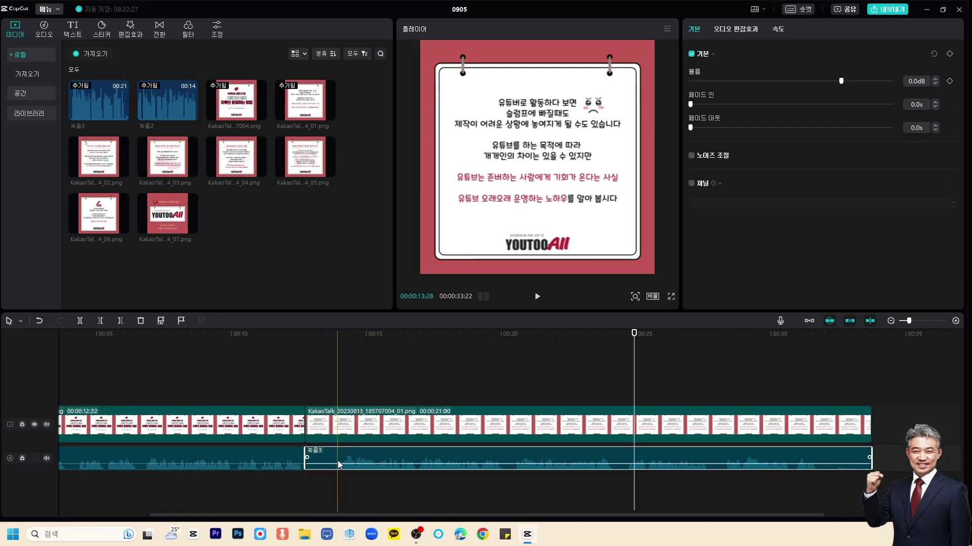
pyautogui.hotkey('ctrl', 'b')
pyautogui.click(323, 463)
pyautogui.press('Delete')
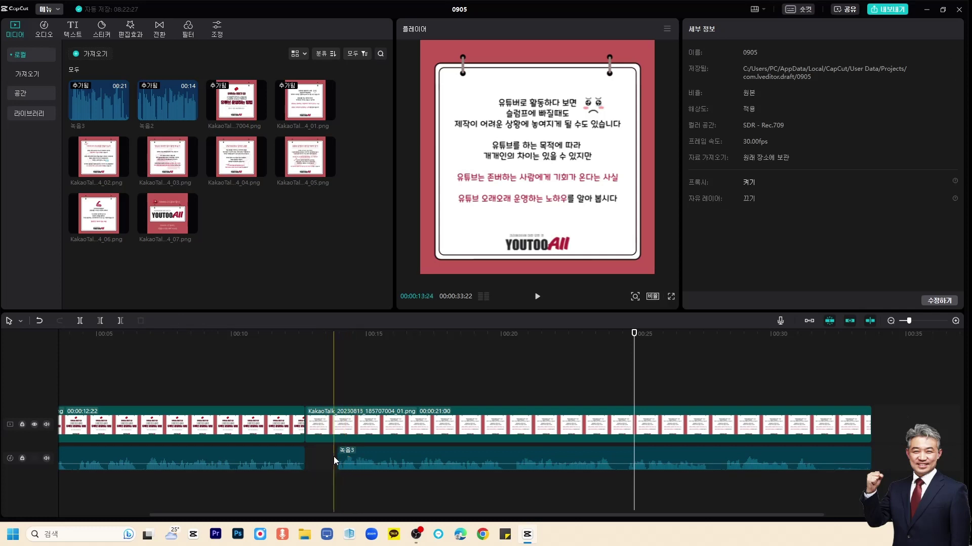
pyautogui.moveTo(373, 448); pyautogui.dragTo(343, 449)
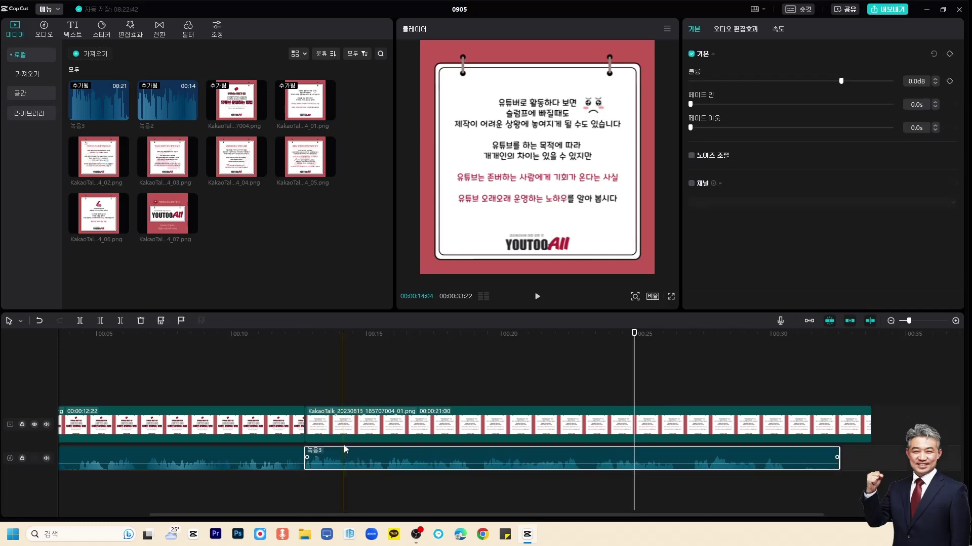
# Step: Trim the second image clip to 00:00:19:24 to match its narration, and place the playhead shortly after the join of the two clips
pyautogui.moveTo(869, 425); pyautogui.dragTo(840, 428)
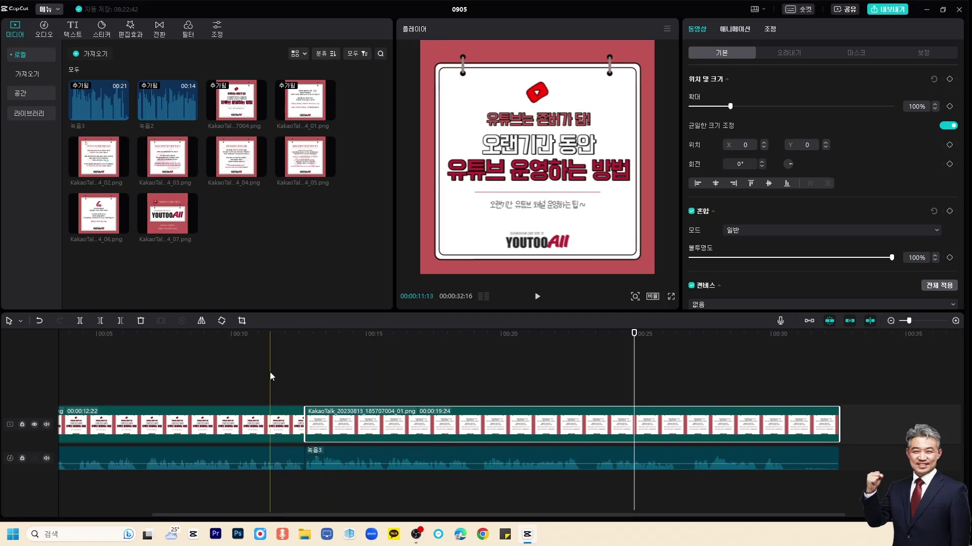
pyautogui.click(277, 336)
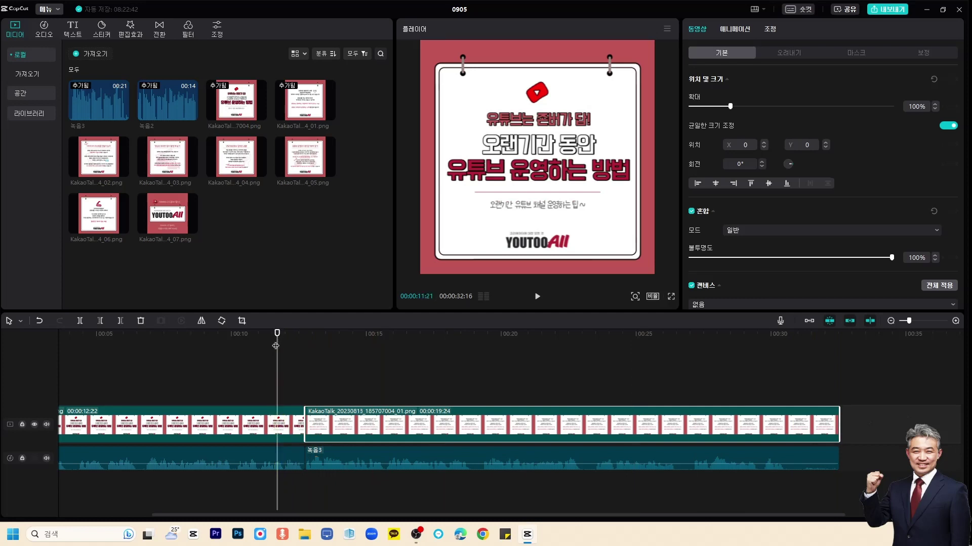
pyautogui.moveTo(278, 352); pyautogui.dragTo(343, 355)
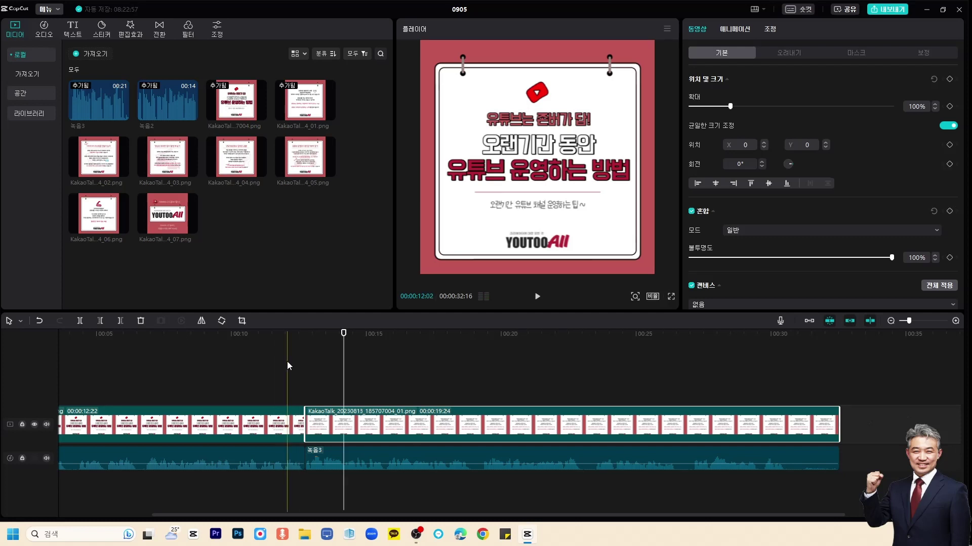